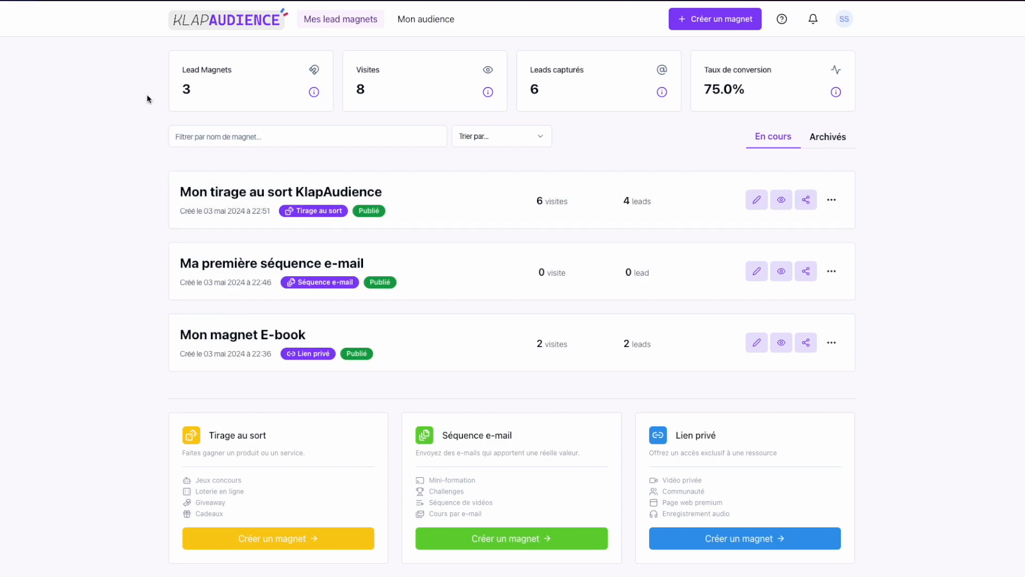
Switch to MailerLite and open the developer API page from its integrations
{"action": "mouse_move", "coordinate": [2, 99]}
{"action": "left_click", "coordinate": [37, 126]}
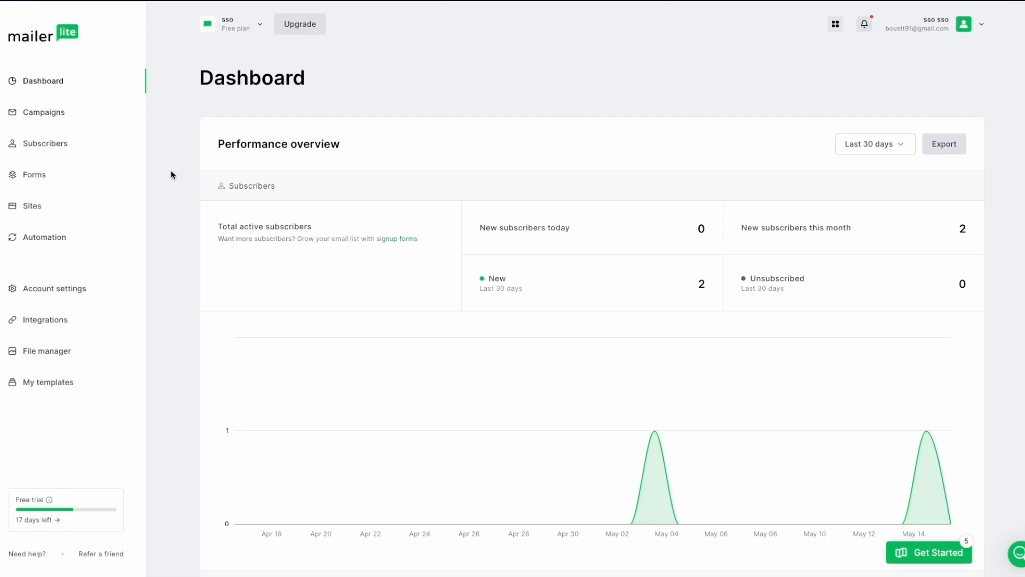
{"action": "left_click", "coordinate": [62, 324]}
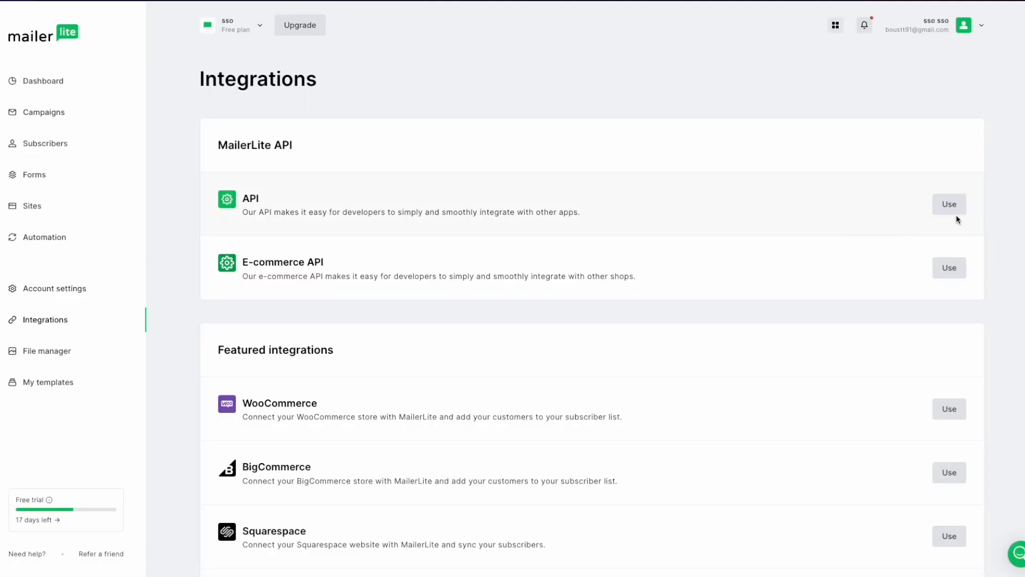
{"action": "left_click", "coordinate": [950, 205]}
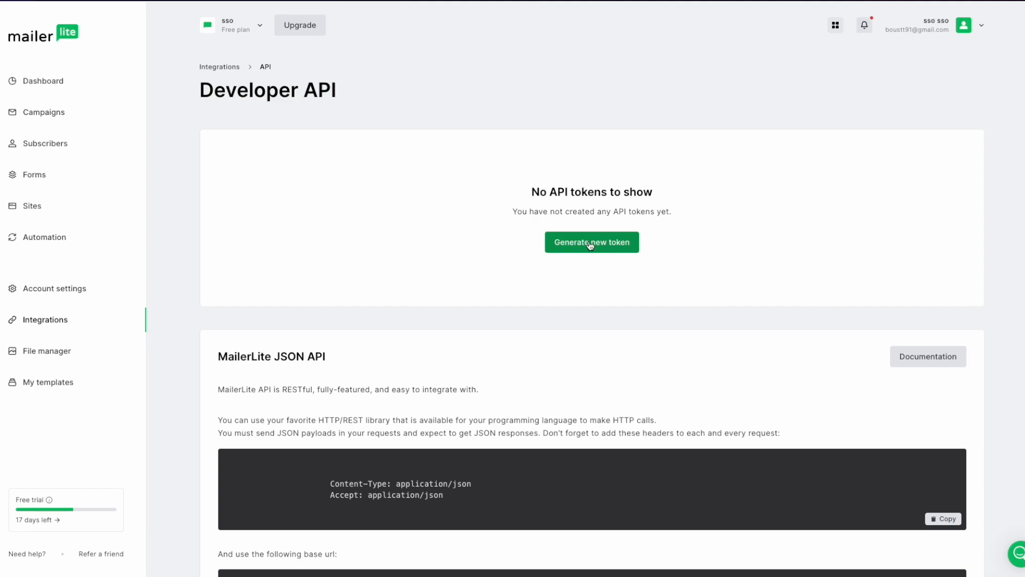
Generate an API token named klapAudience, accepting the terms of use, and copy the token
{"action": "left_click", "coordinate": [599, 245]}
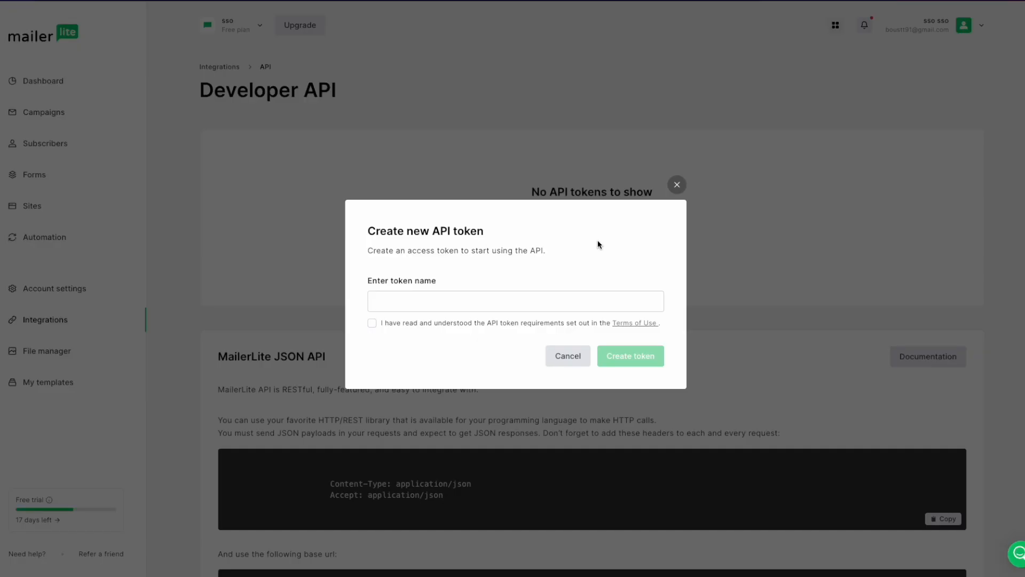
{"action": "left_click", "coordinate": [553, 300]}
{"action": "type", "text": "klapAudience"}
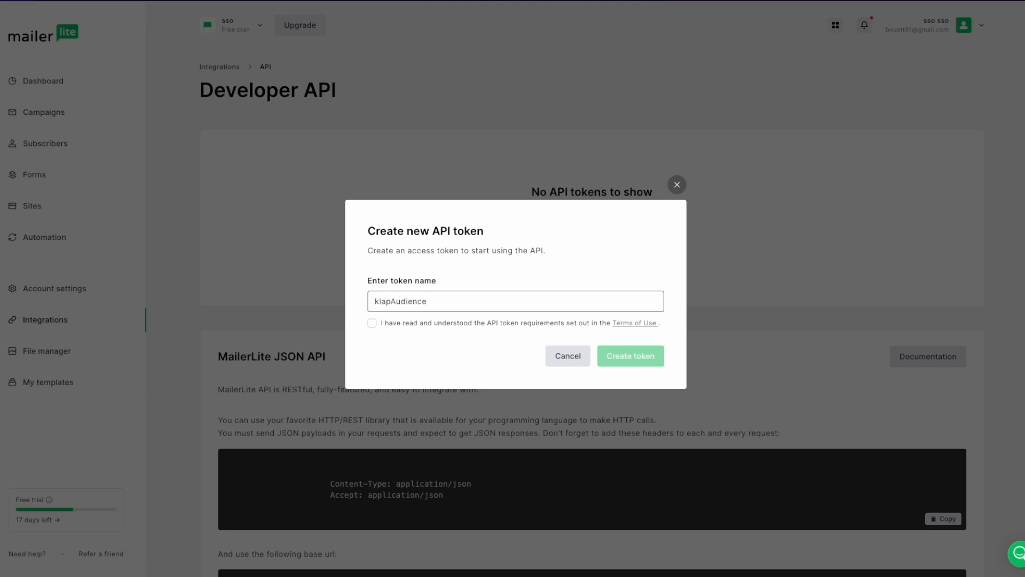
{"action": "left_click", "coordinate": [372, 323]}
{"action": "left_click", "coordinate": [635, 363]}
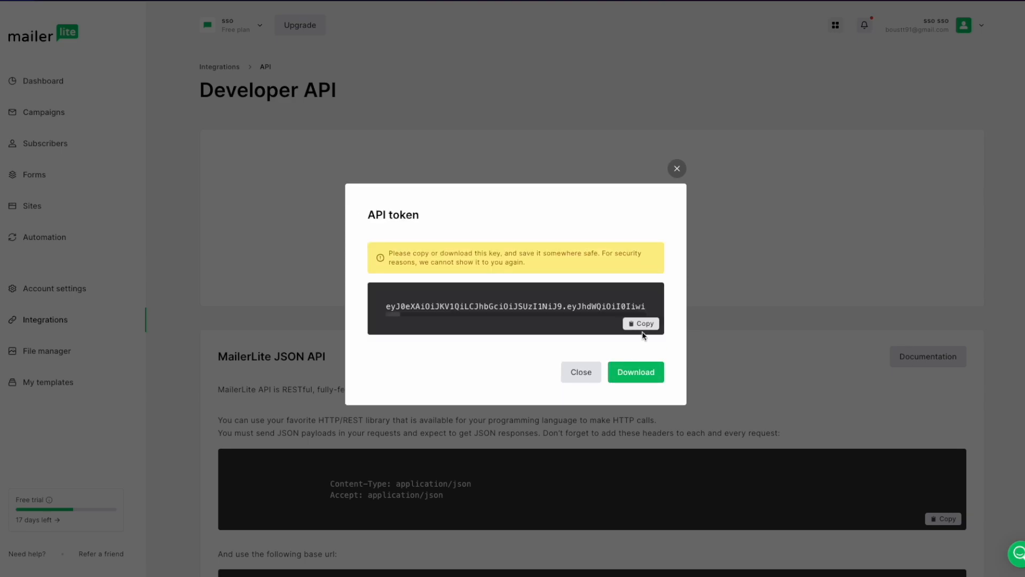
{"action": "left_click", "coordinate": [643, 325]}
{"action": "left_click", "coordinate": [587, 373]}
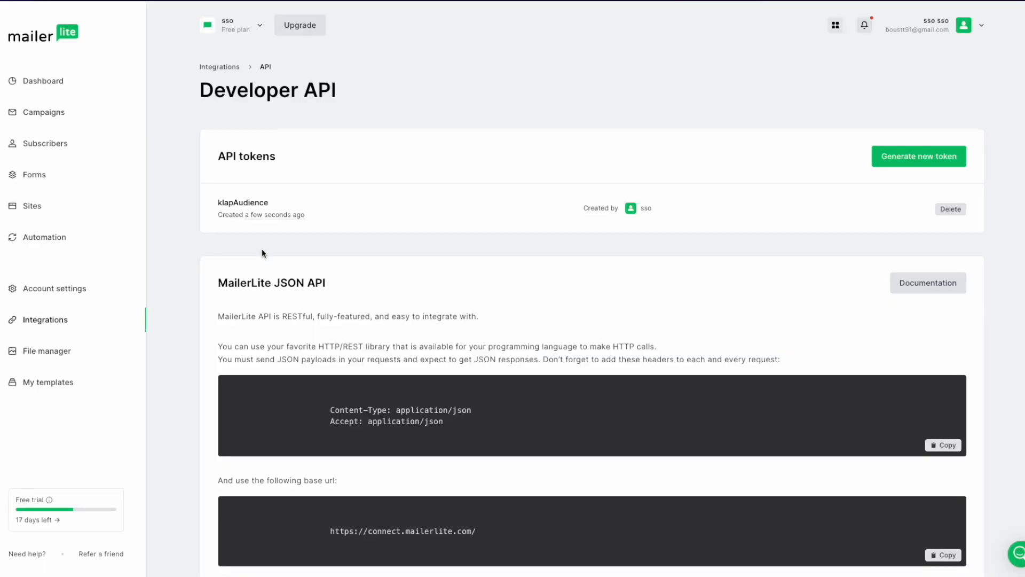
Switch to KlapAudience and save the copied API key for the MailerLite integration in the Automatisation settings
{"action": "mouse_move", "coordinate": [2, 110]}
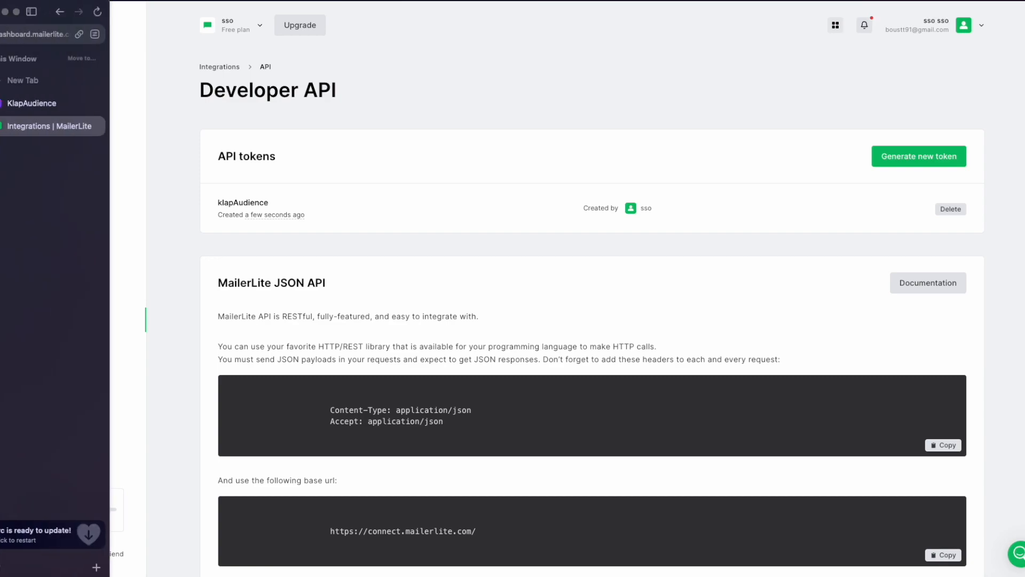
{"action": "left_click", "coordinate": [32, 104]}
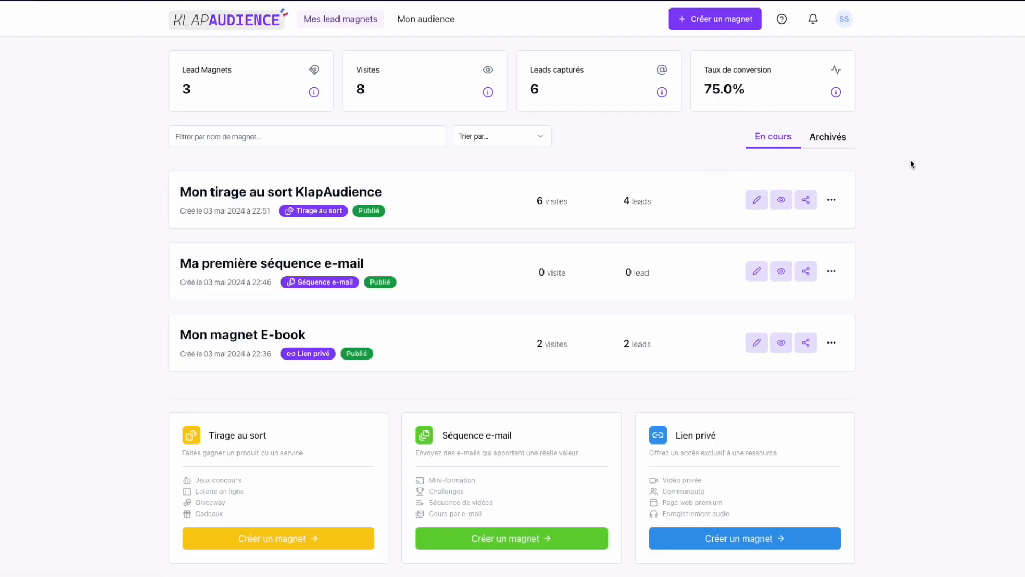
{"action": "left_click", "coordinate": [844, 22]}
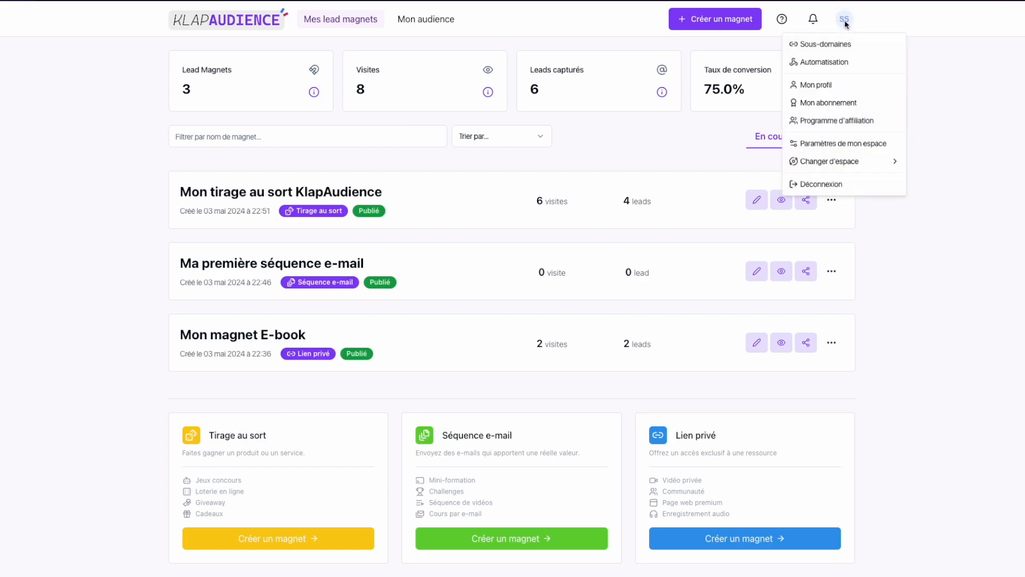
{"action": "left_click", "coordinate": [835, 63]}
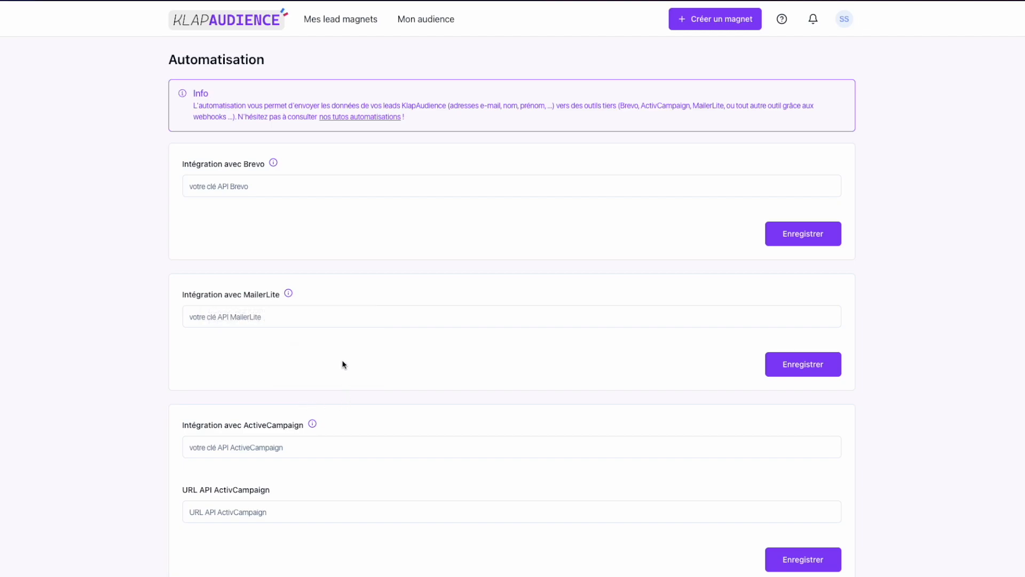
{"action": "left_click", "coordinate": [346, 319]}
{"action": "key", "text": "ctrl+v"}
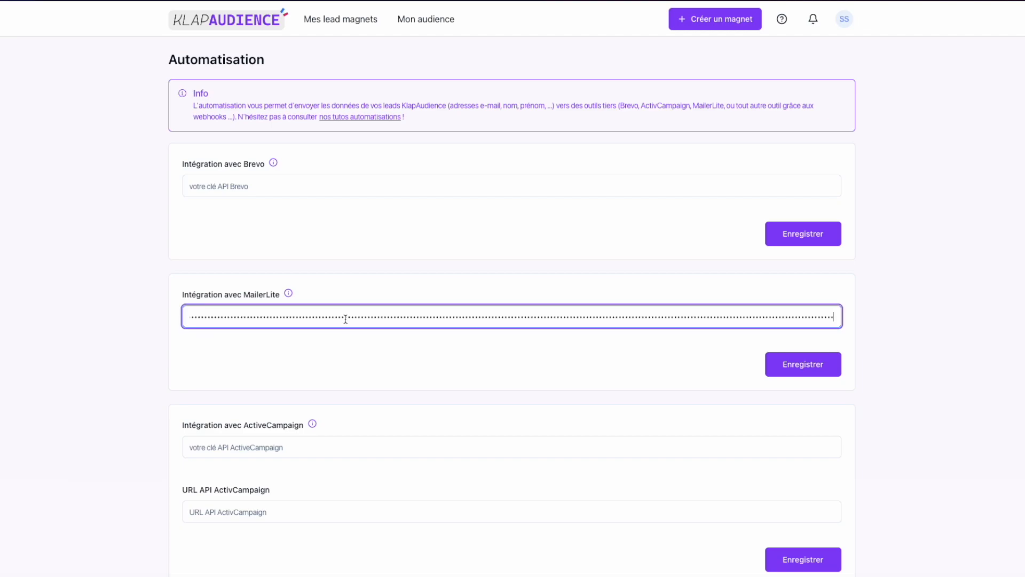
{"action": "left_click", "coordinate": [830, 368]}
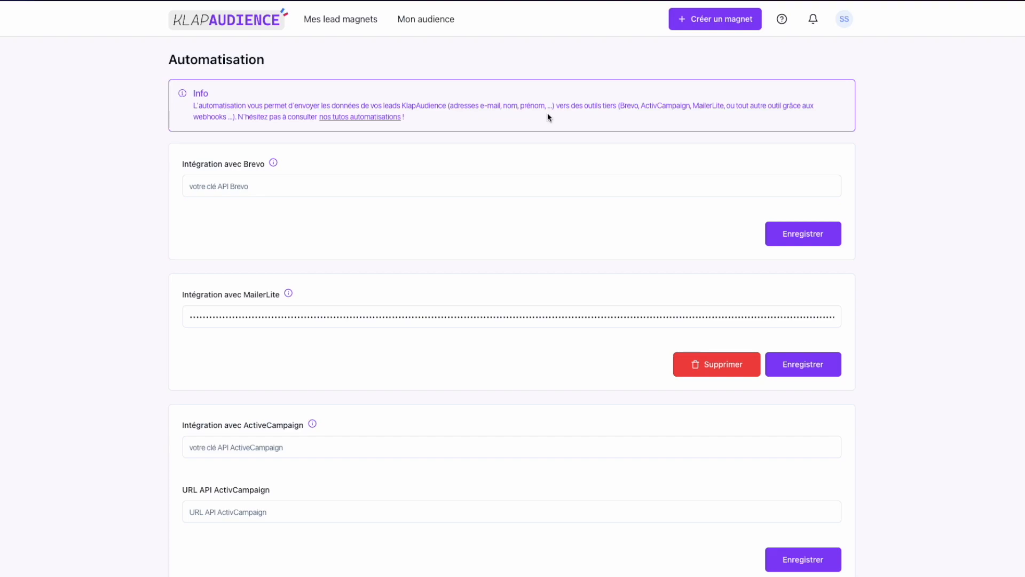
Switch to MailerLite and view the list of subscriber groups
{"action": "mouse_move", "coordinate": [2, 123]}
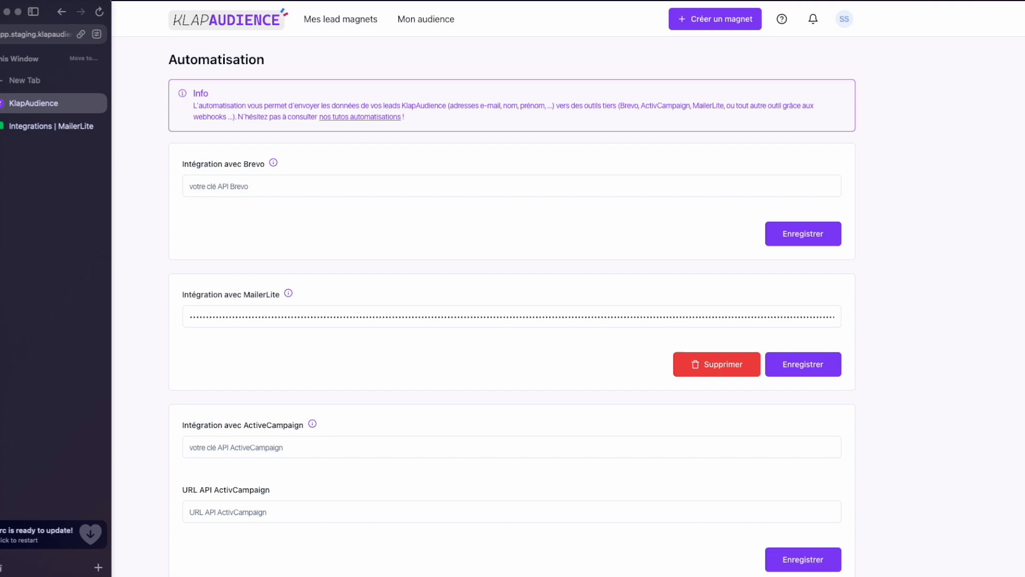
{"action": "left_click", "coordinate": [48, 127]}
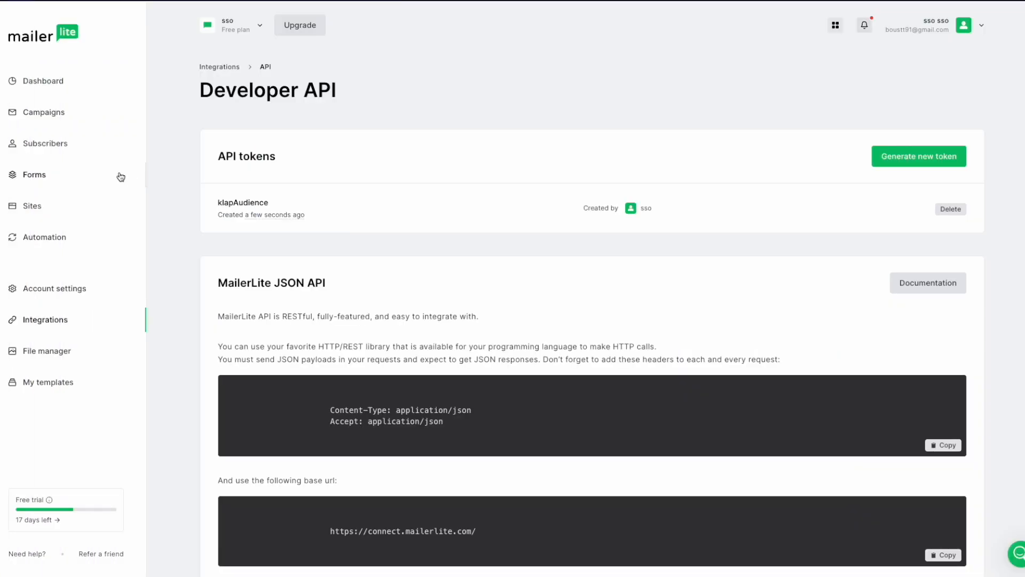
{"action": "left_click", "coordinate": [58, 147]}
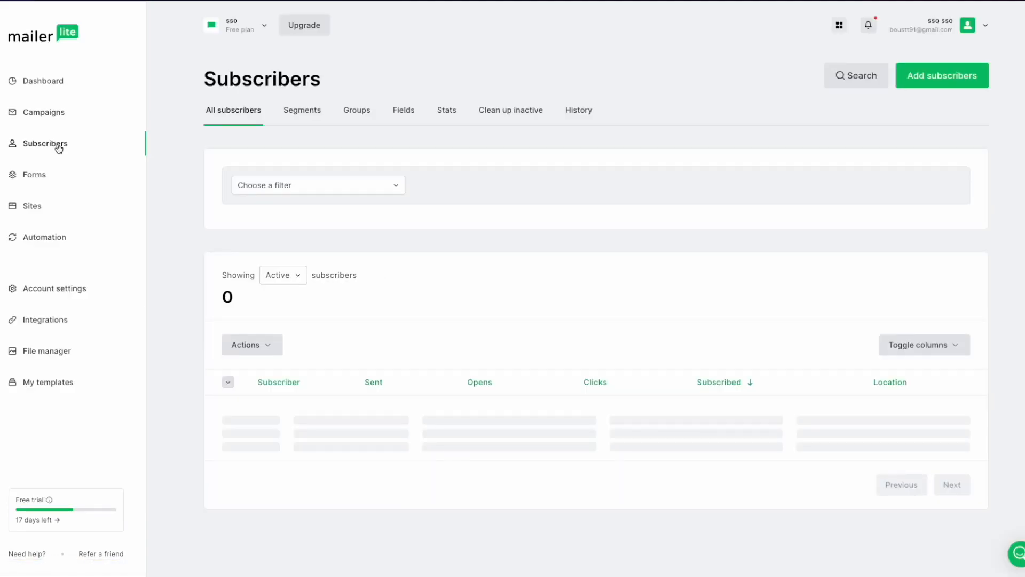
{"action": "left_click", "coordinate": [358, 112]}
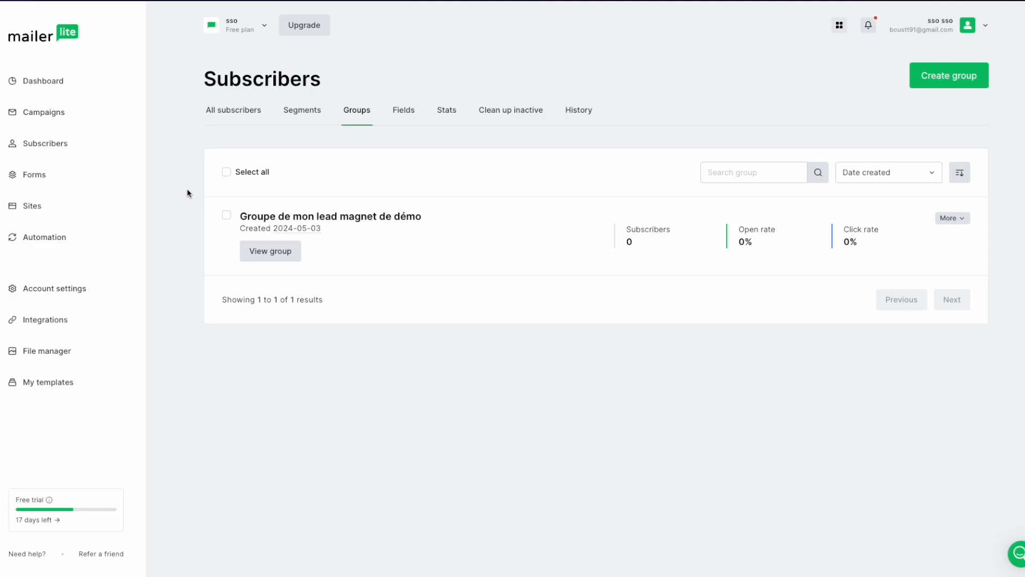
Copy the group ID of "Groupe de mon lead magnet de démo" from the groups listed on MailerLite's developer API page
{"action": "left_click", "coordinate": [61, 322]}
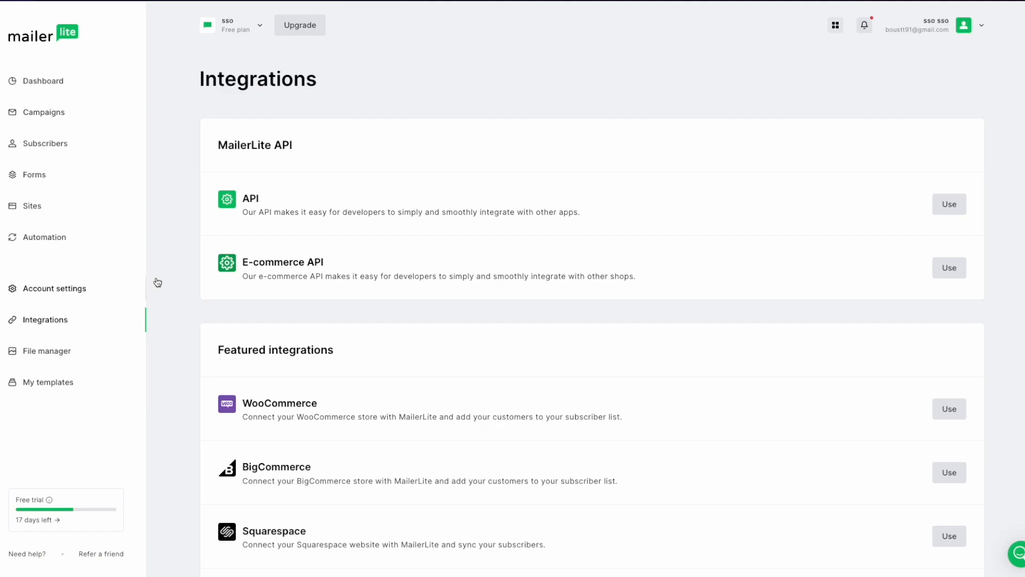
{"action": "left_click", "coordinate": [947, 205]}
{"action": "scroll", "coordinate": [595, 226], "scroll_direction": "down", "scroll_amount": 2}
{"action": "scroll", "coordinate": [593, 225], "scroll_direction": "down", "scroll_amount": 3}
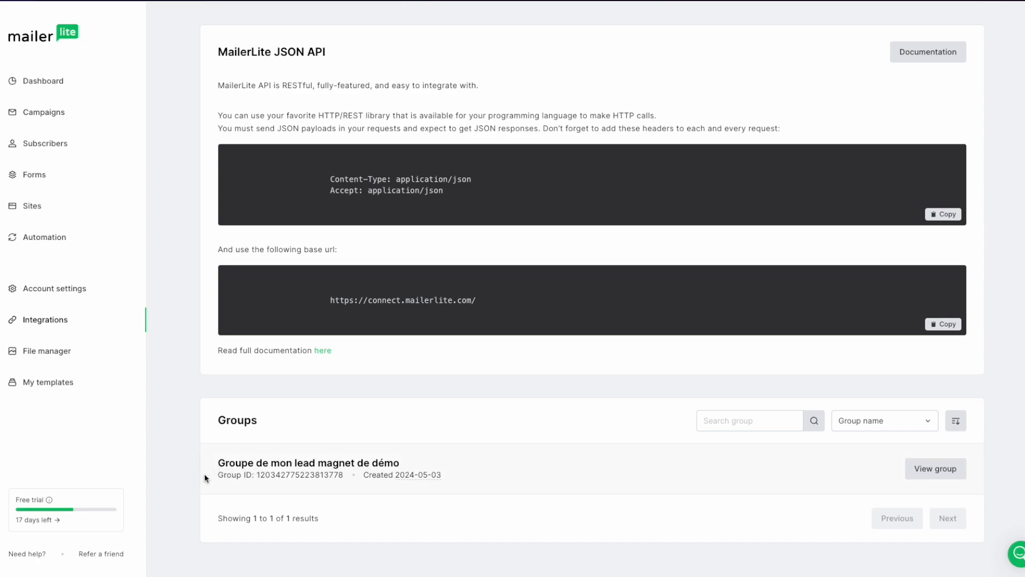
{"action": "double_click", "coordinate": [293, 475]}
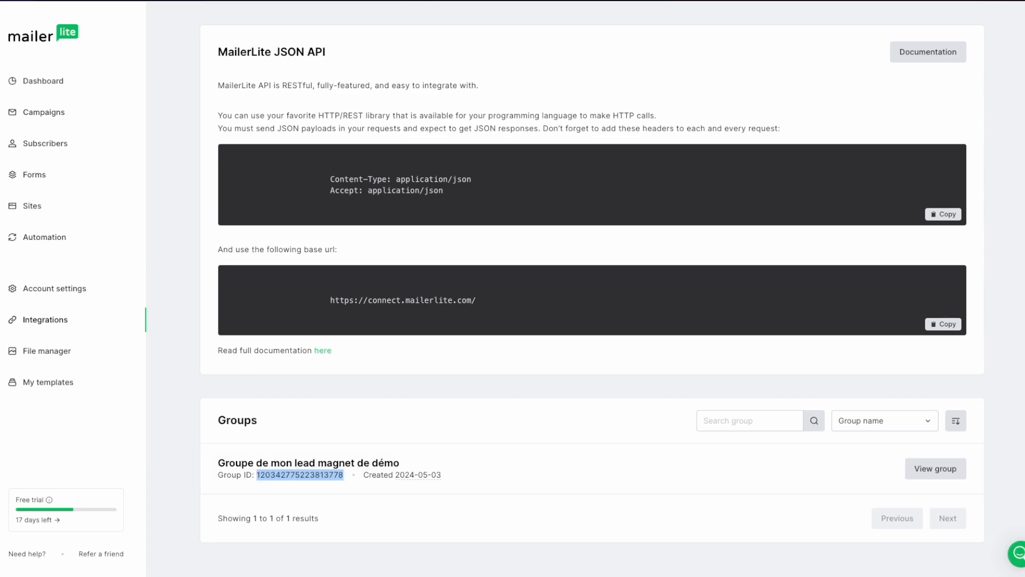
Switch to KlapAudience and open the Automatisation parameters of the lead magnet "Ma première séquence e-mail"
{"action": "left_click", "coordinate": [32, 103]}
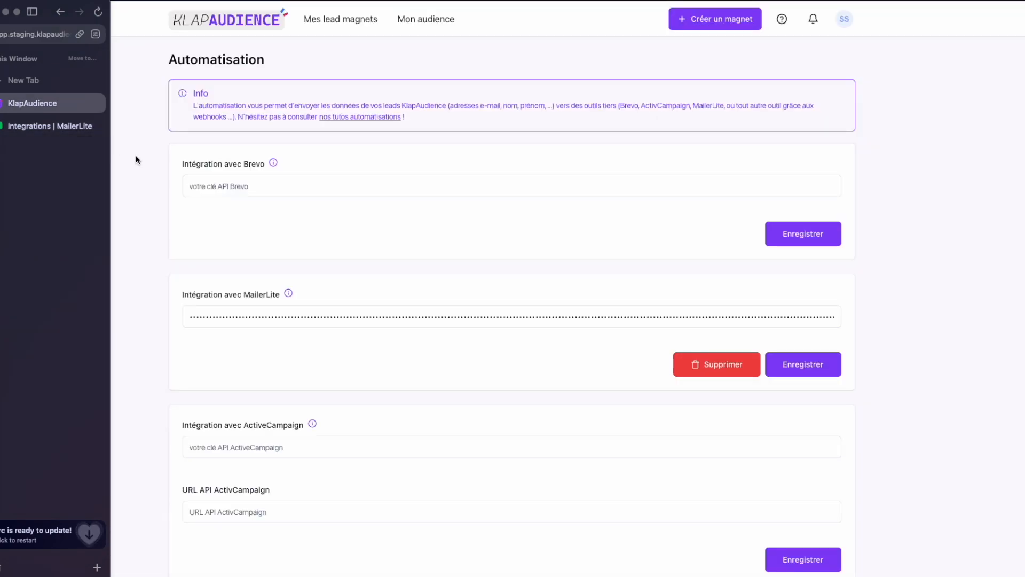
{"action": "left_click", "coordinate": [338, 20]}
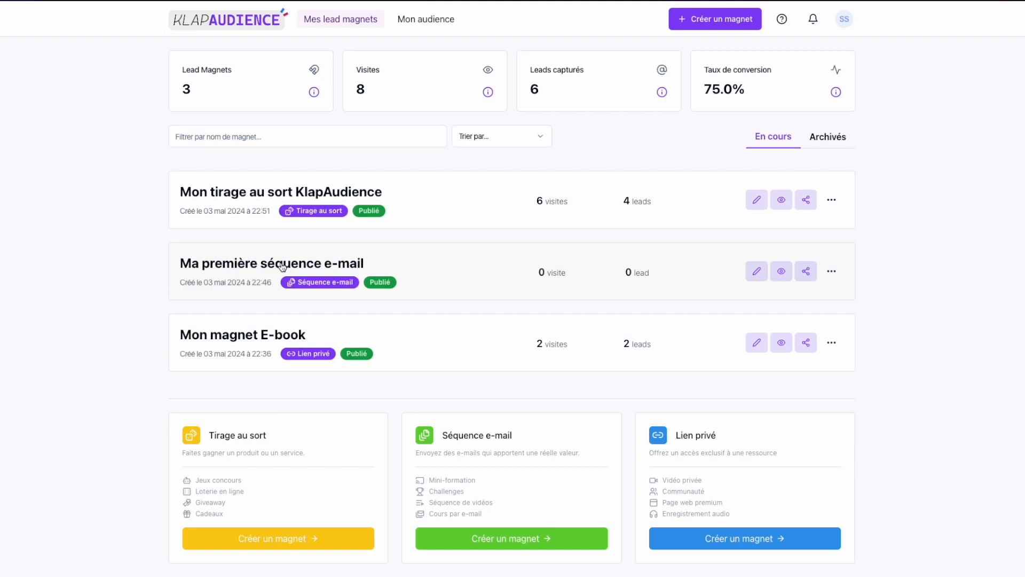
{"action": "left_click", "coordinate": [755, 272]}
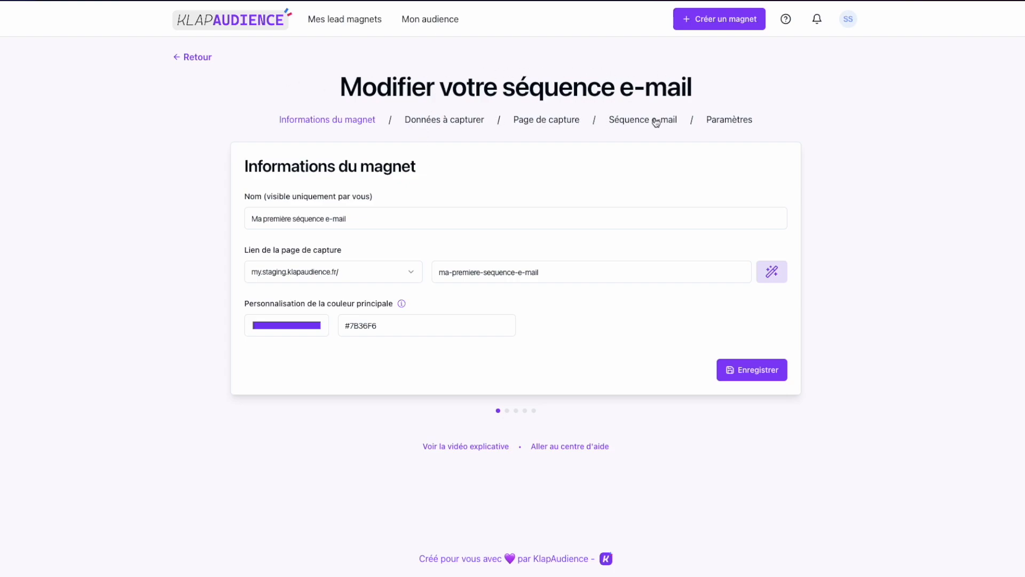
{"action": "left_click", "coordinate": [729, 124]}
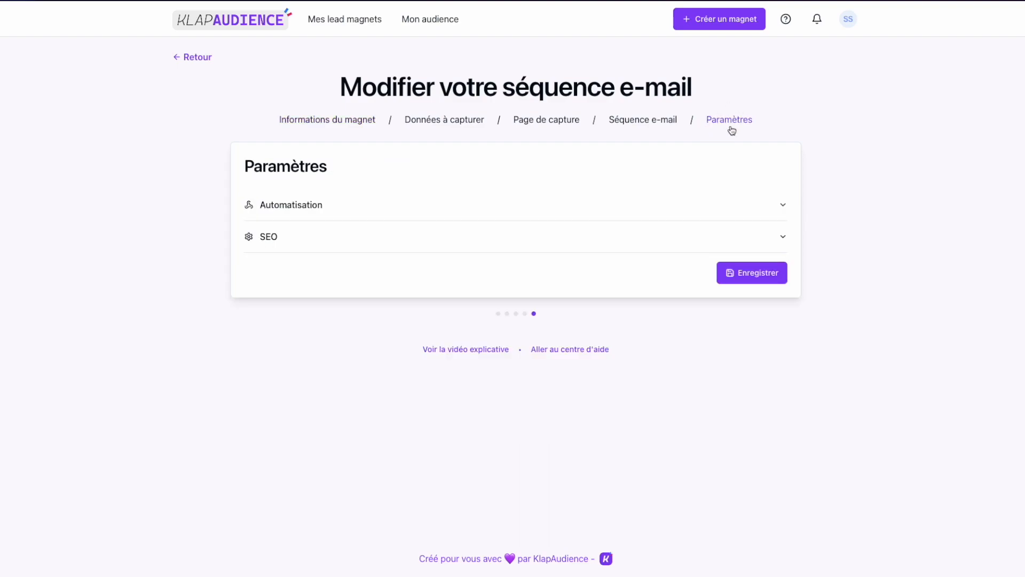
{"action": "left_click", "coordinate": [323, 207]}
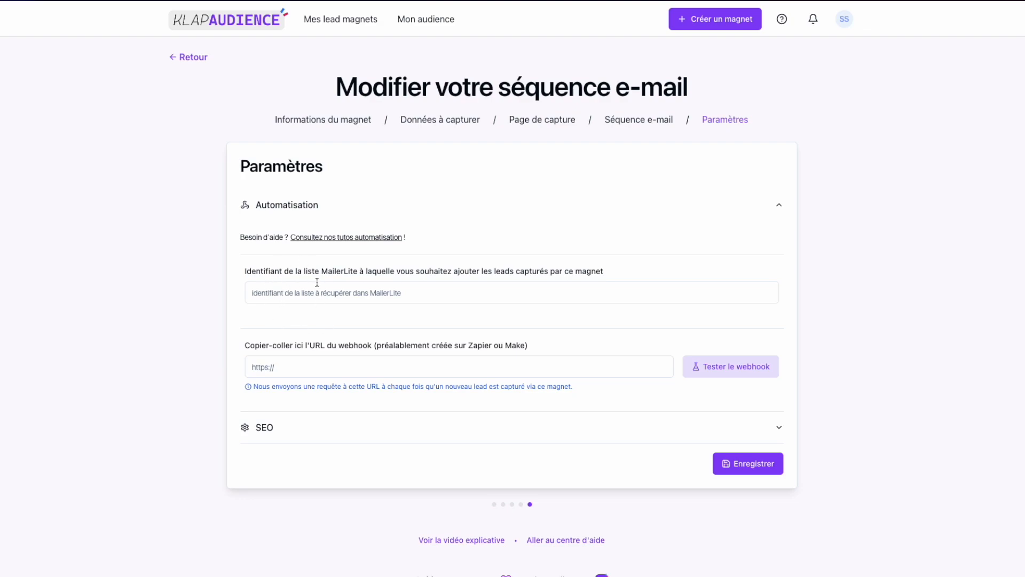
Enter the copied group ID as the MailerLite list identifier for this magnet's leads and save the parameters
{"action": "left_click", "coordinate": [304, 292]}
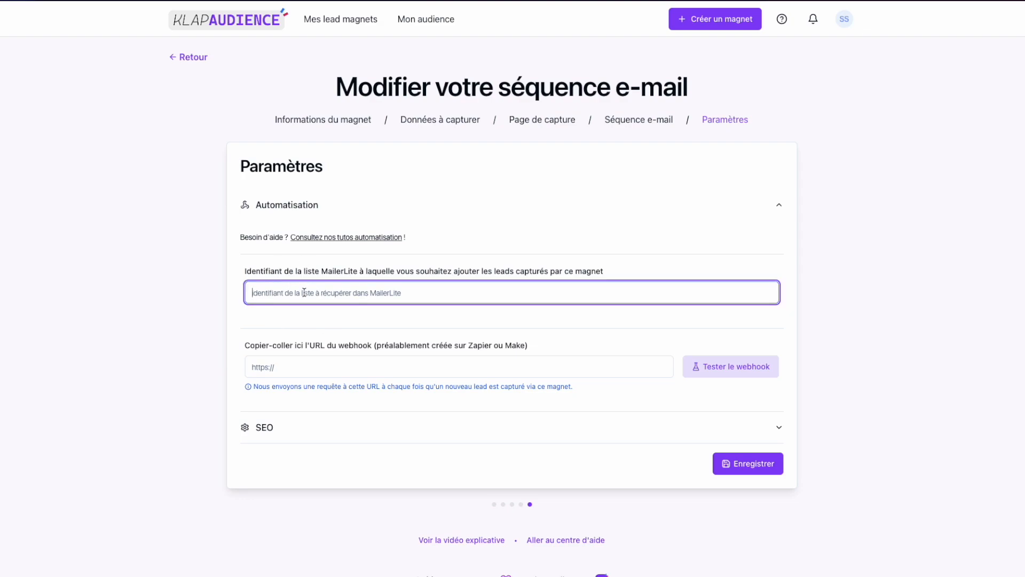
{"action": "key", "text": "ctrl+v"}
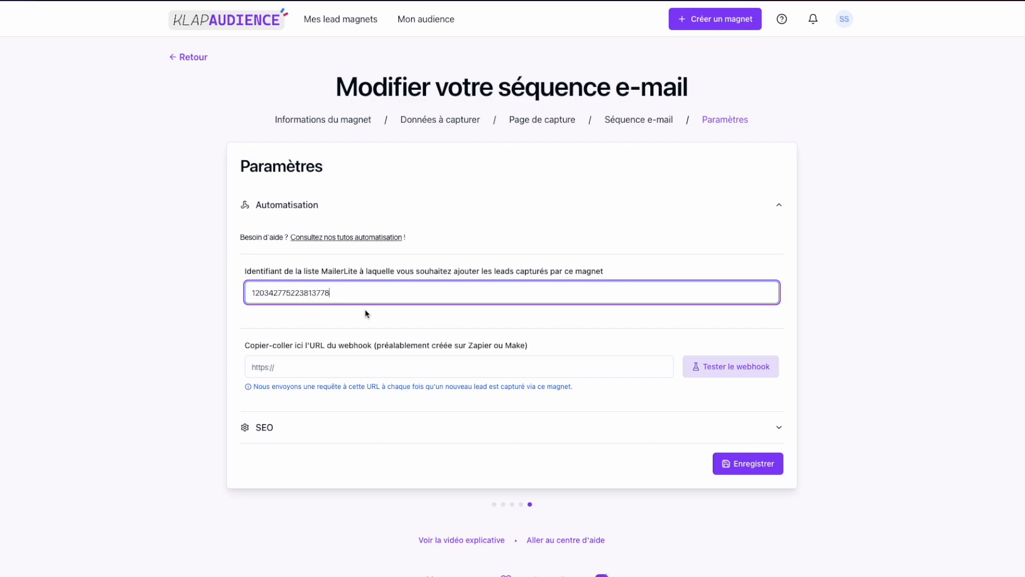
{"action": "left_click", "coordinate": [759, 466]}
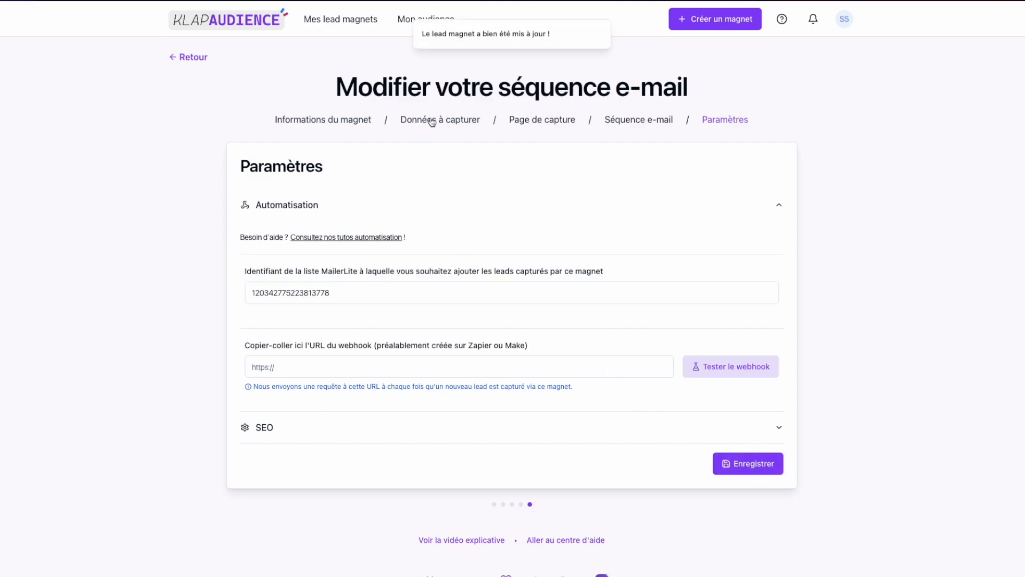